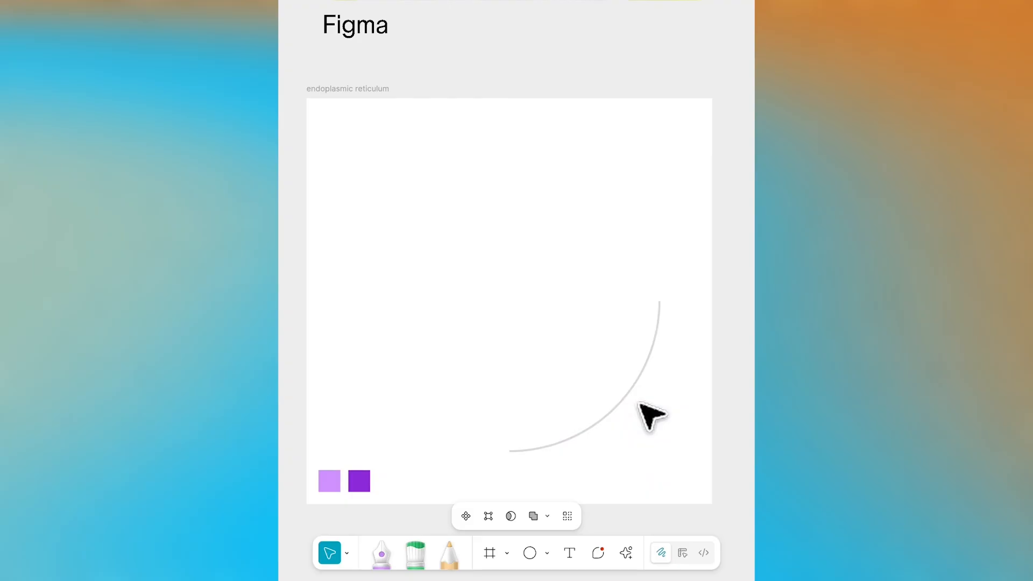
# Style the grey arc's stroke as light purple D092FF with weight 5, center position and round end caps
pyautogui.click(640, 403)
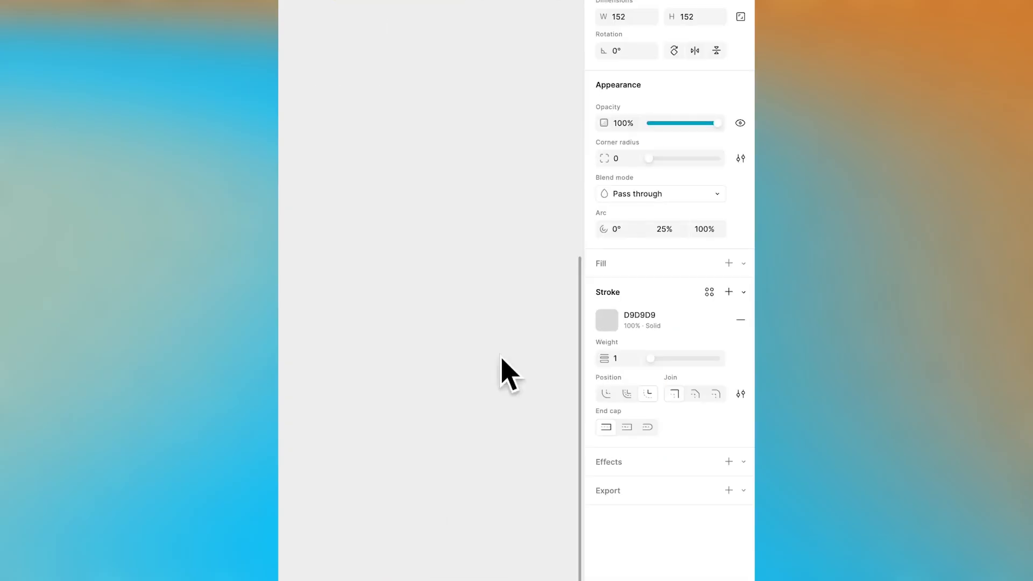
pyautogui.click(606, 321)
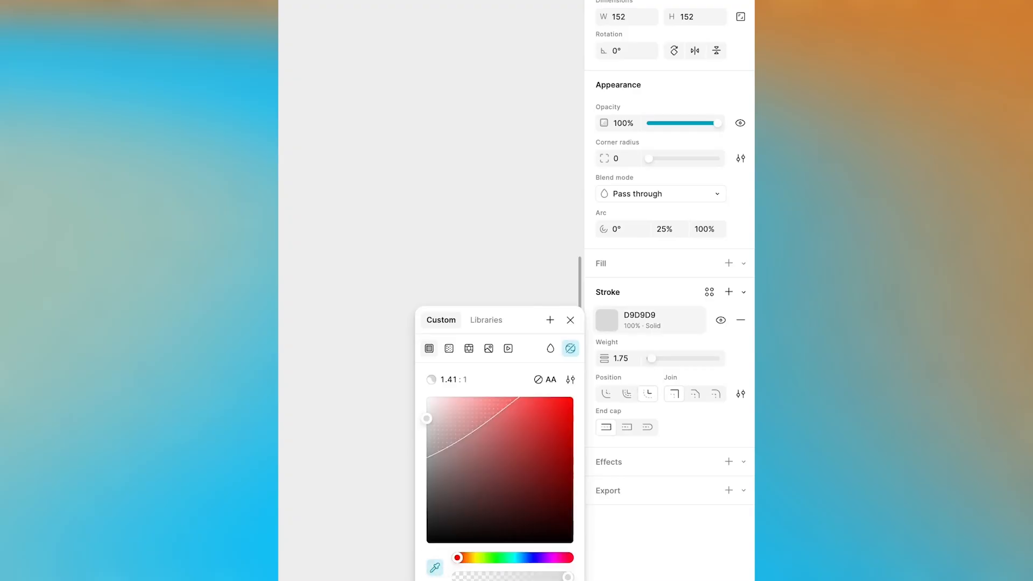
pyautogui.click(280, 473)
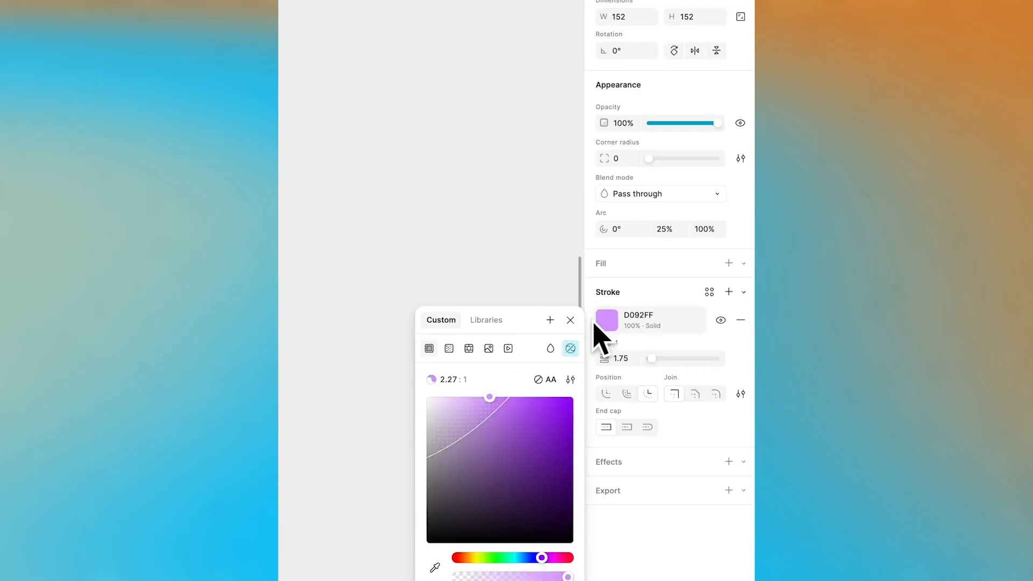
pyautogui.click(570, 320)
pyautogui.click(627, 394)
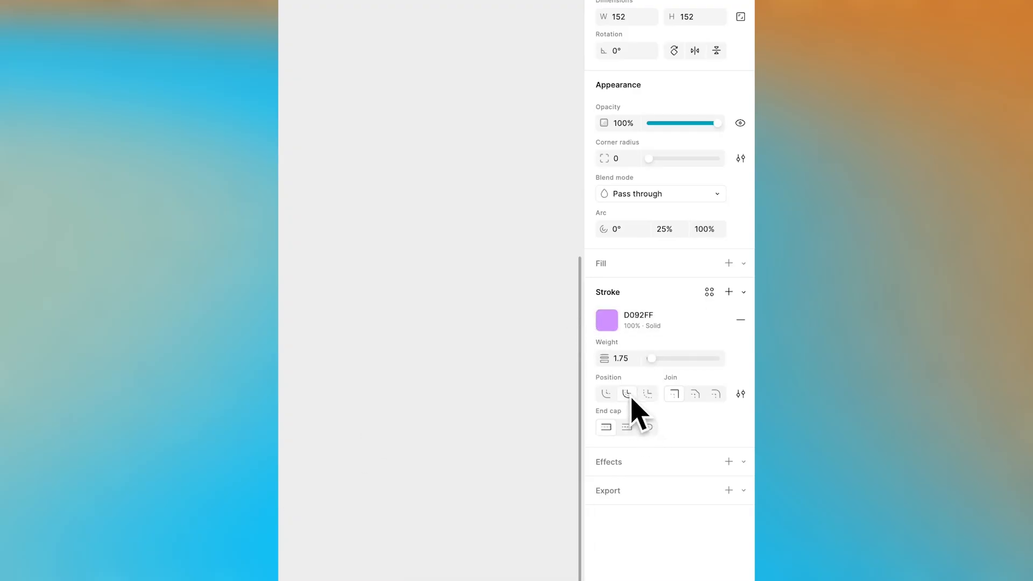
pyautogui.click(648, 432)
pyautogui.click(655, 361)
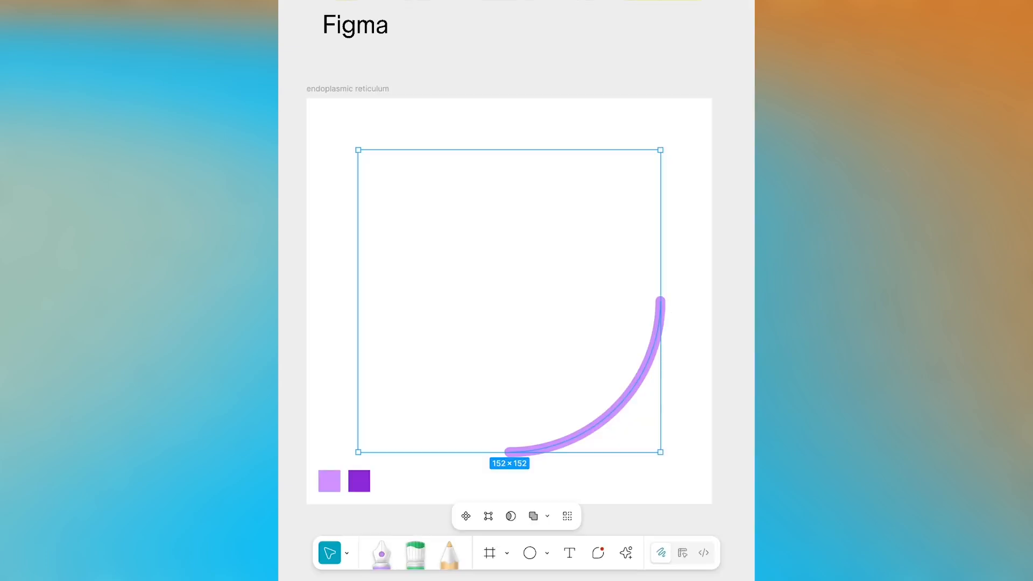
# Shorten the arc from both ends and add a second, shorter arc along the lower left of the same circle
pyautogui.click(581, 336)
pyautogui.click(639, 403)
pyautogui.moveTo(660, 302); pyautogui.dragTo(645, 372)
pyautogui.moveTo(444, 435); pyautogui.dragTo(547, 448)
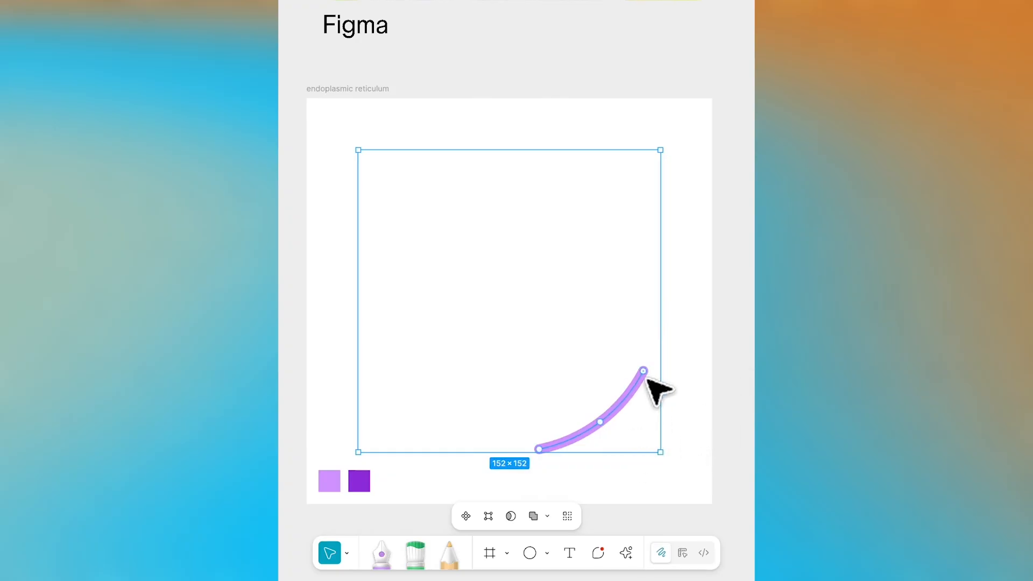
pyautogui.moveTo(644, 371); pyautogui.dragTo(428, 428)
# Duplicate both arcs concentrically inward, scaling the copies about their center to 128 × 128
pyautogui.keyDown('shift'); pyautogui.click(614, 420); pyautogui.keyUp('shift')
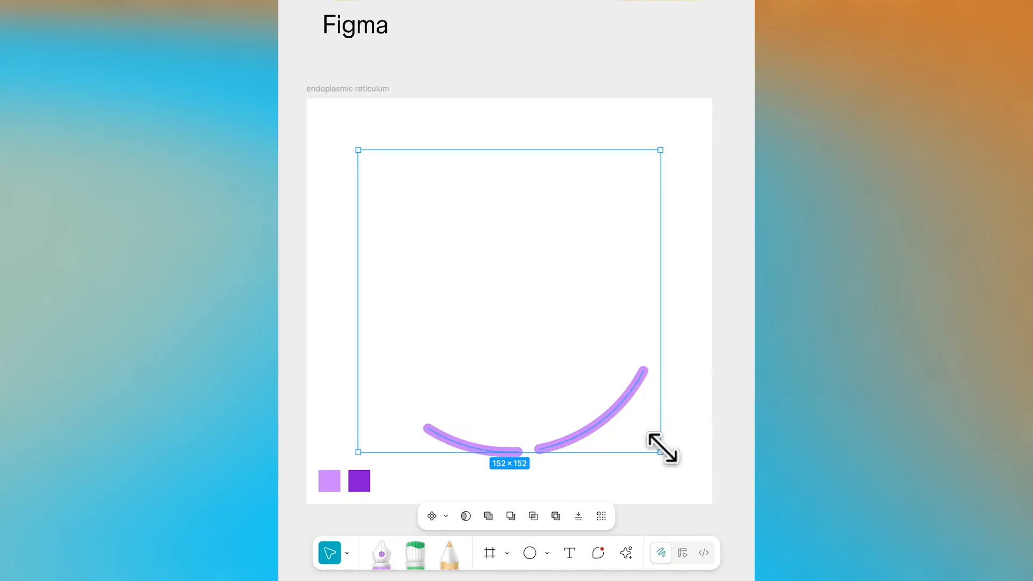
pyautogui.press('alt')
pyautogui.moveTo(661, 451); pyautogui.dragTo(637, 429)
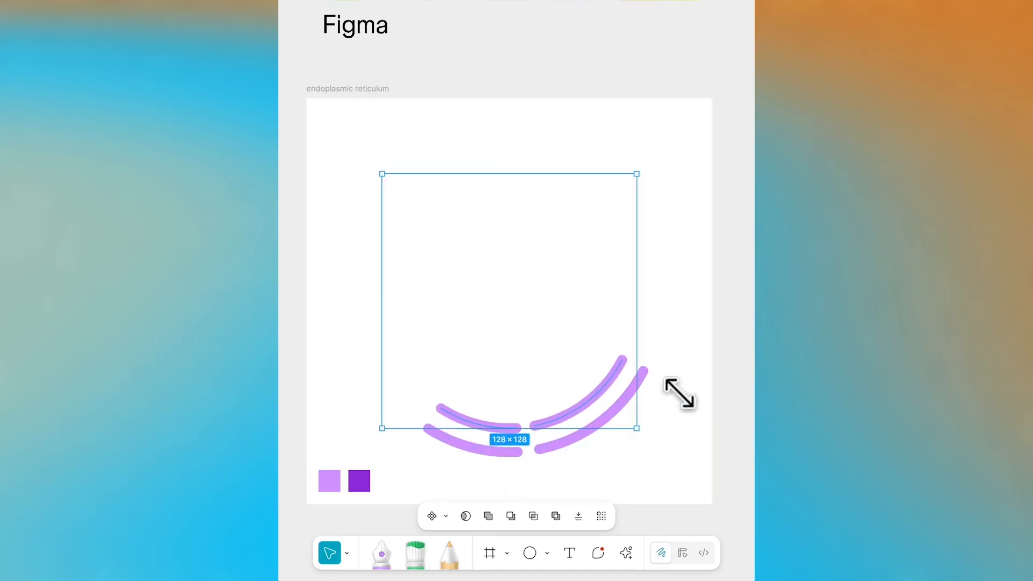
pyautogui.click(706, 371)
# Shift the gap between the two inner arcs to the right and extend the left inner arc further up its left side
pyautogui.click(538, 429)
pyautogui.moveTo(538, 429)
pyautogui.mouseDown()
pyautogui.moveTo(572, 413)
pyautogui.moveTo(521, 427)
pyautogui.moveTo(555, 423)
pyautogui.mouseUp()
pyautogui.click(494, 430)
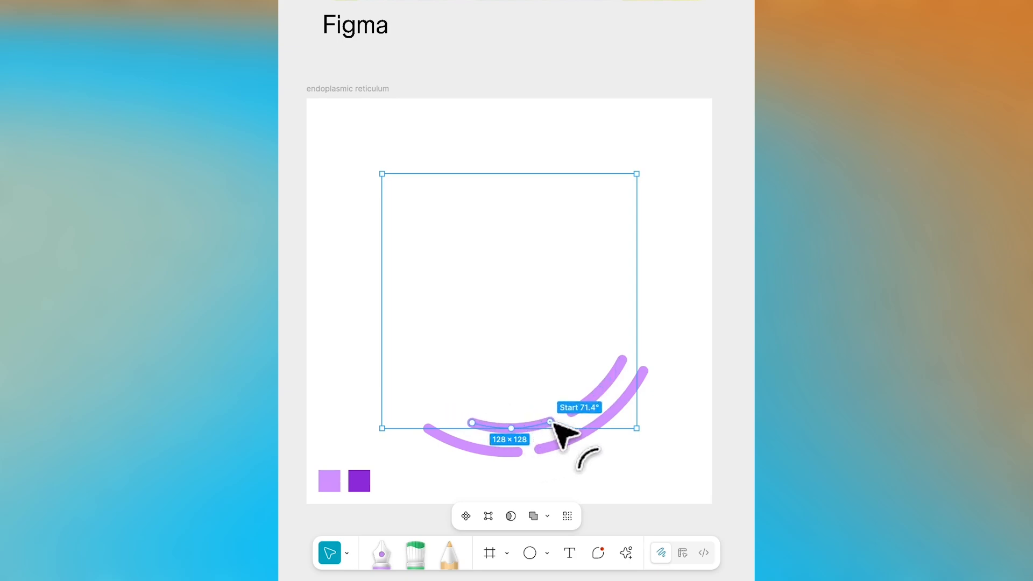
pyautogui.moveTo(473, 422); pyautogui.dragTo(413, 389)
pyautogui.click(726, 434)
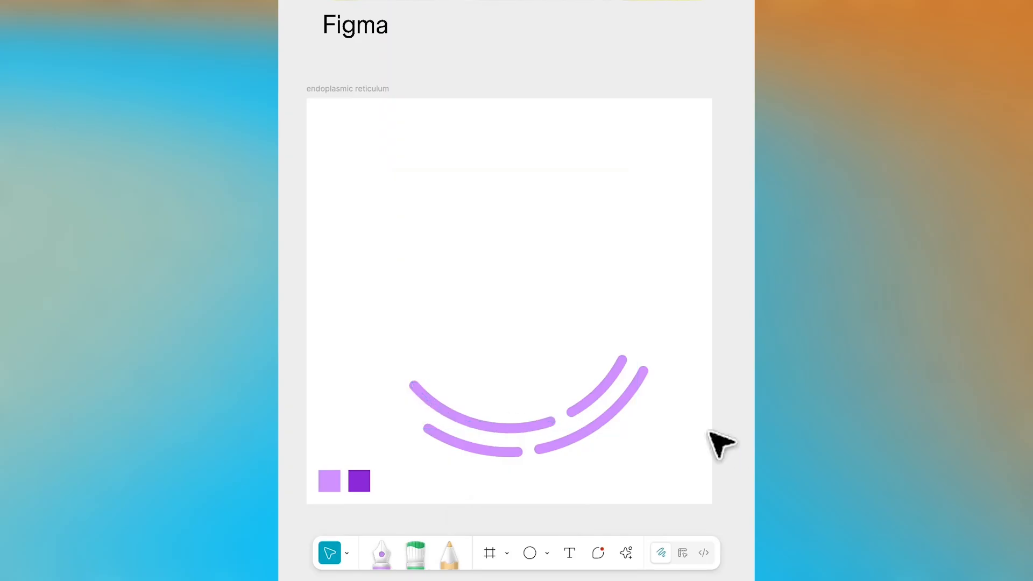
# Add a third concentric arc by scaling a copy of the right inner arc to 102 × 102 and stretching it around to the left
pyautogui.click(518, 425)
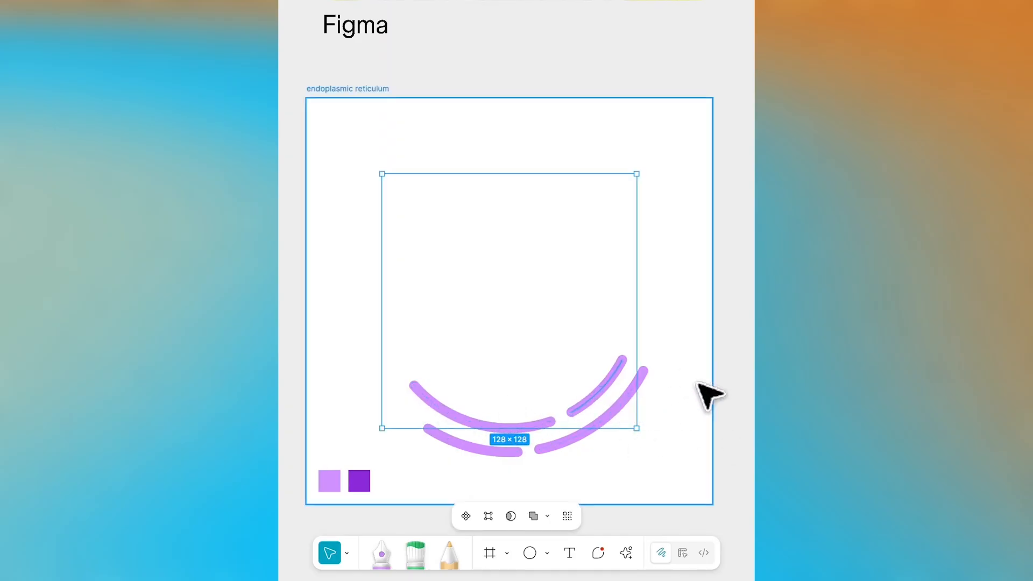
pyautogui.moveTo(637, 429); pyautogui.dragTo(598, 397)
pyautogui.moveTo(602, 348); pyautogui.dragTo(457, 336)
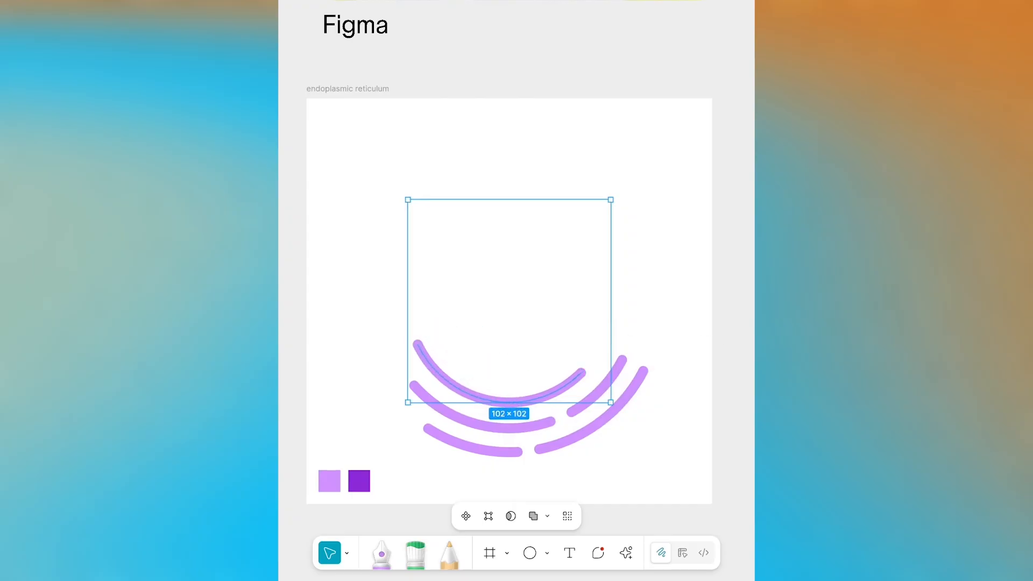
pyautogui.press('Escape')
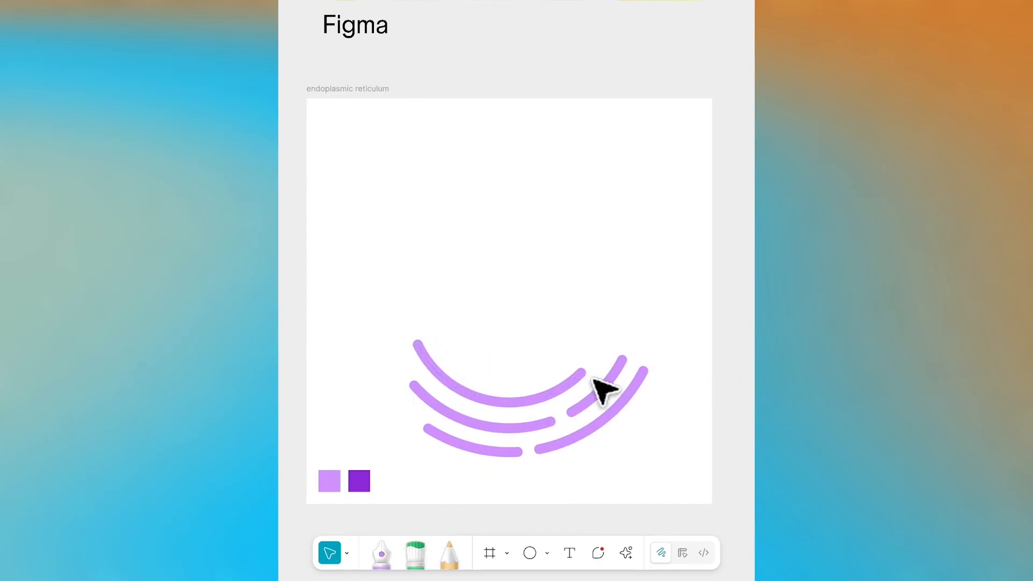
# Draw two short straight connectors with the Pen tool, joining the top and middle arcs at the center and the two right-hand arcs
pyautogui.press('p')
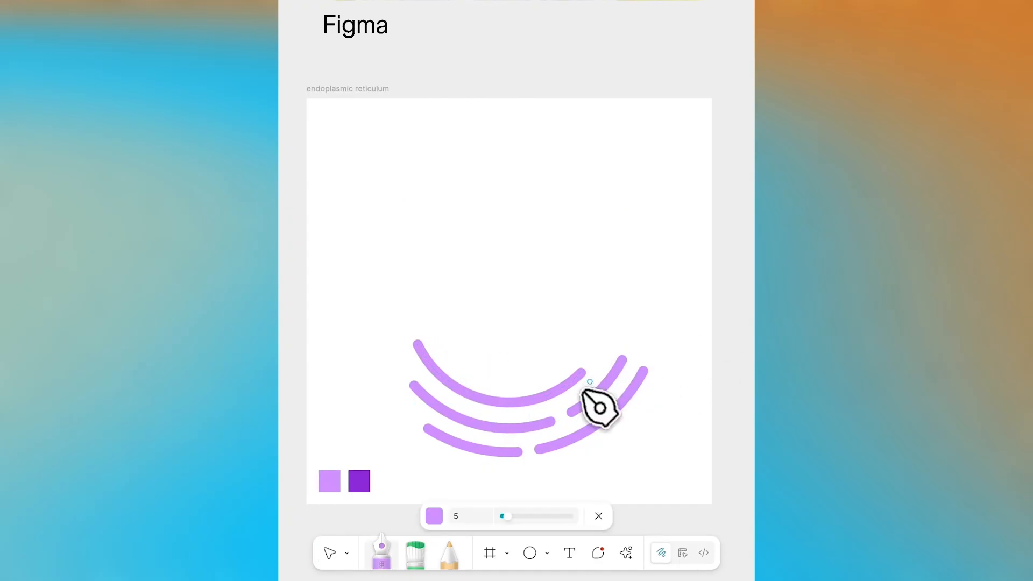
pyautogui.click(510, 402)
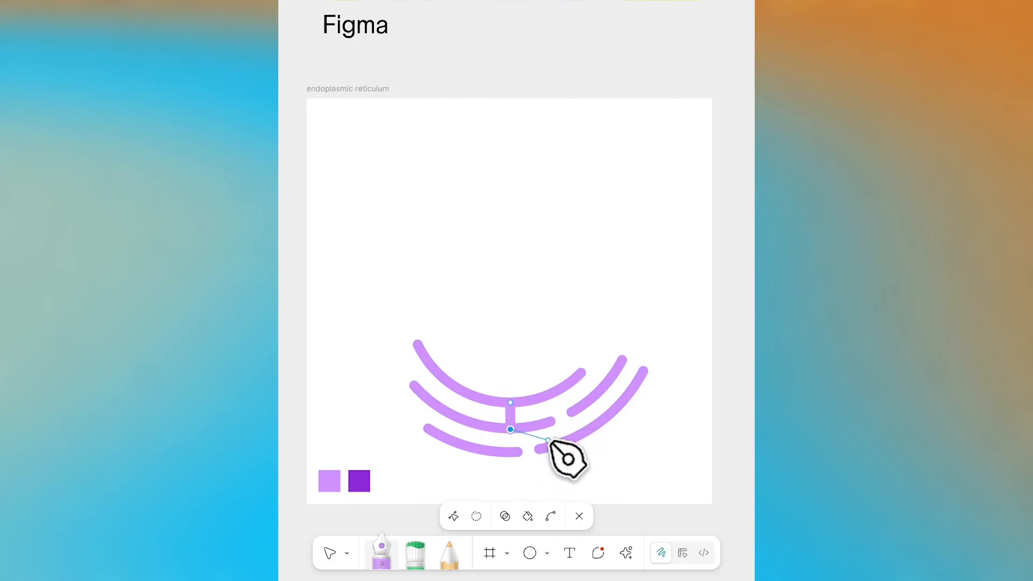
pyautogui.press('Escape')
pyautogui.click(598, 391)
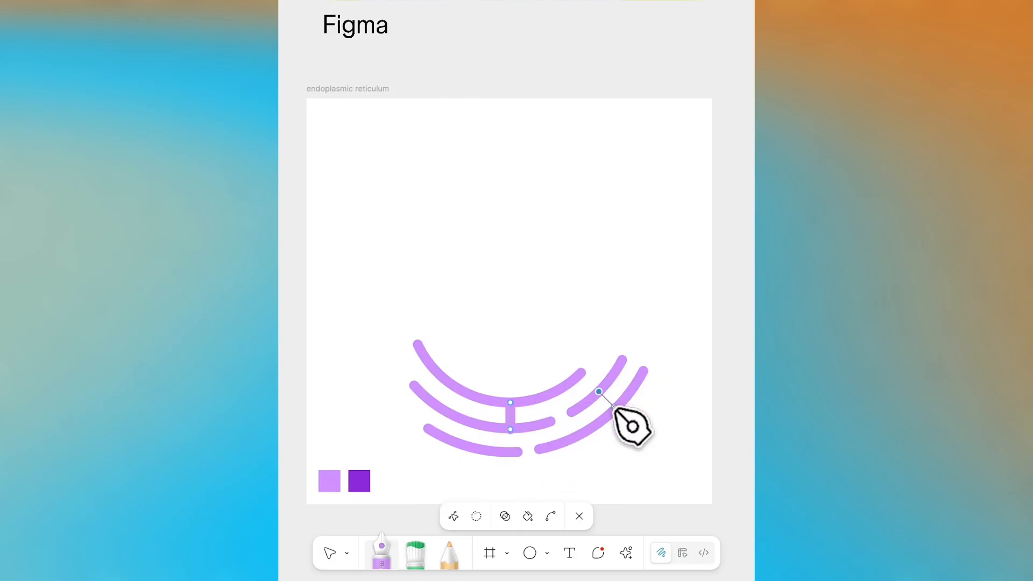
pyautogui.click(614, 406)
pyautogui.press('Escape')
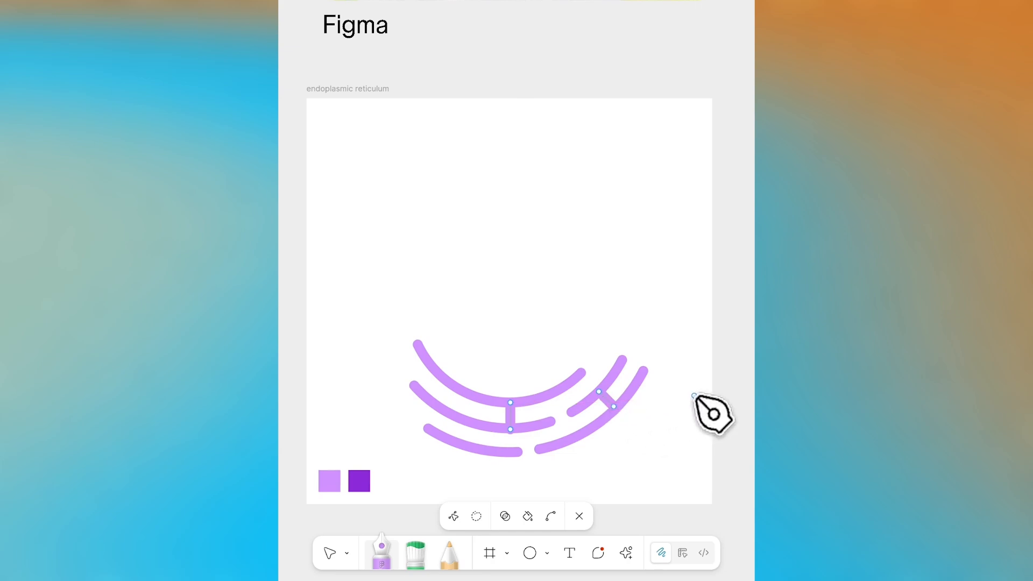
pyautogui.press('Escape')
pyautogui.press('Escape')
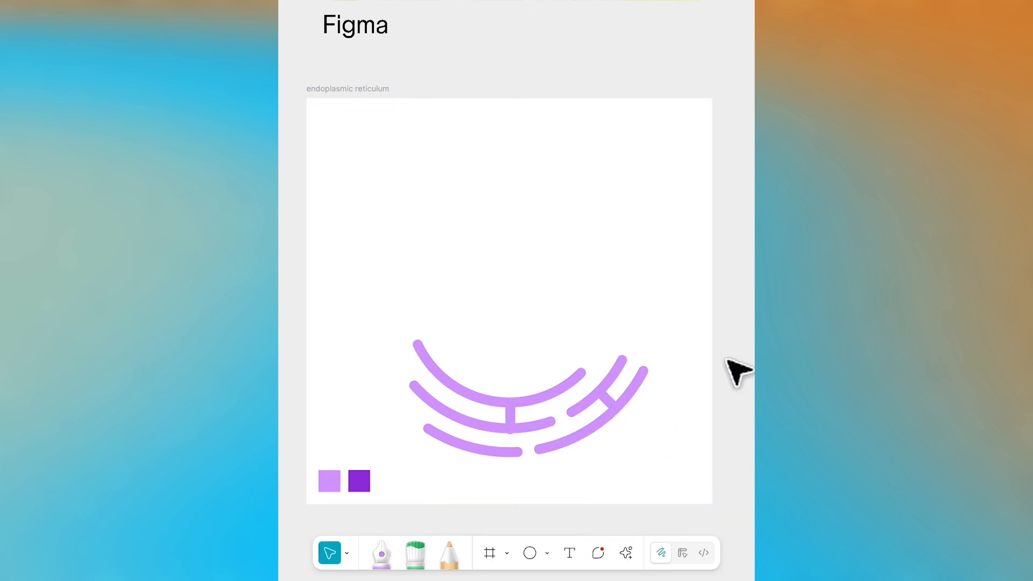
# Combine all arcs and connectors with Union, and move the central connector's lower endpoint up slightly
pyautogui.moveTo(657, 296); pyautogui.dragTo(474, 465)
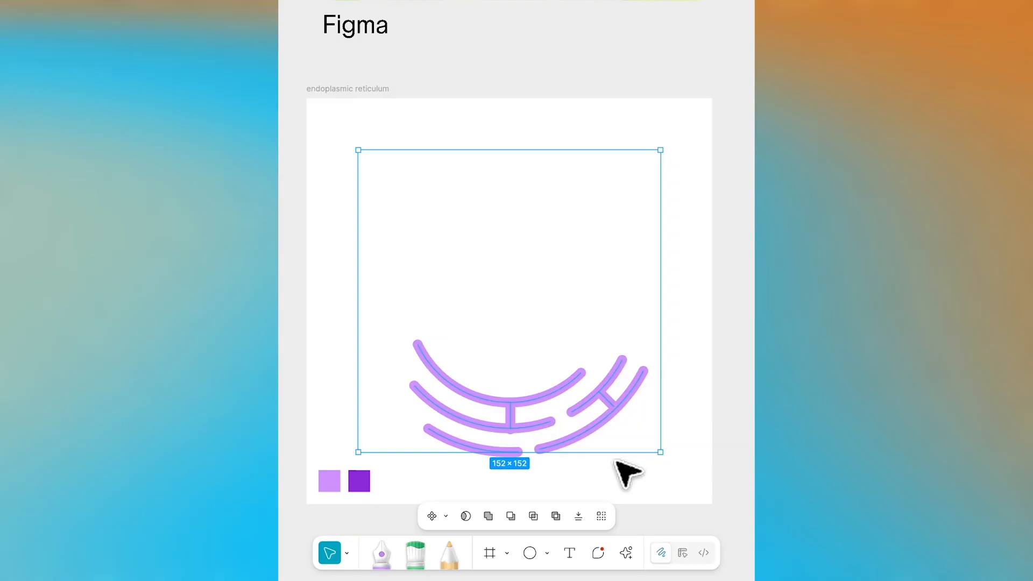
pyautogui.click(488, 516)
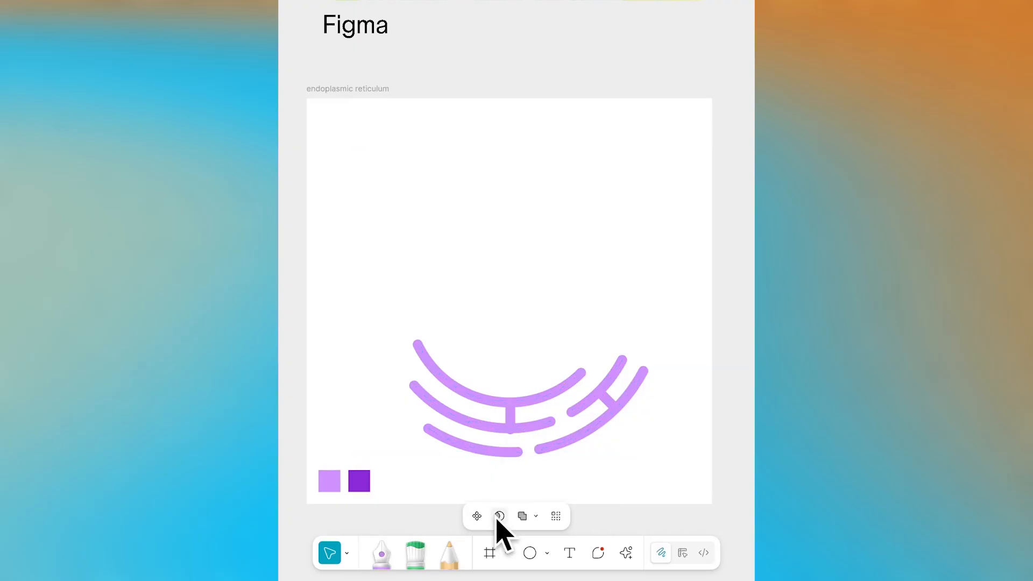
pyautogui.doubleClick(517, 427)
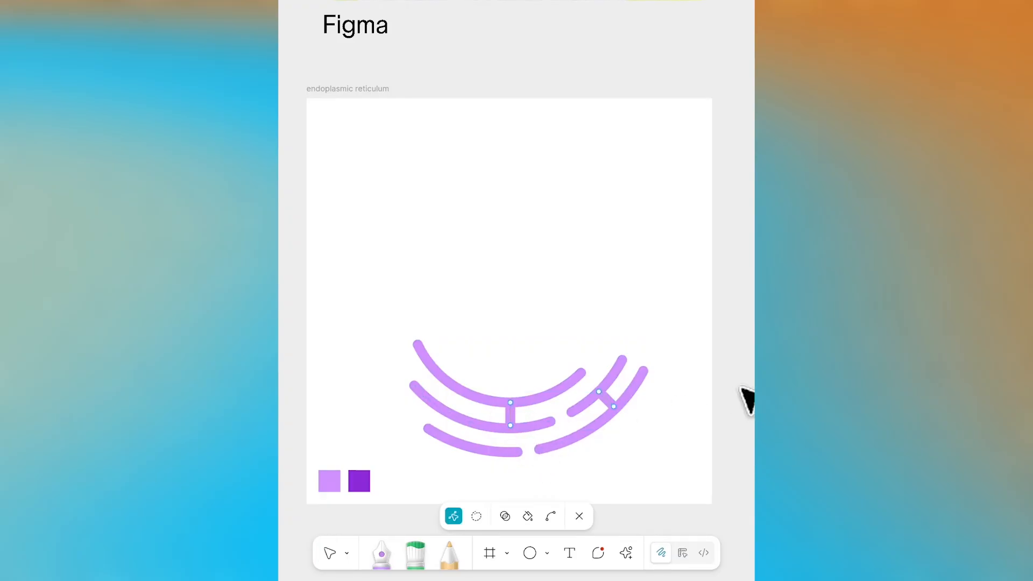
pyautogui.press('Escape')
pyautogui.press('Escape')
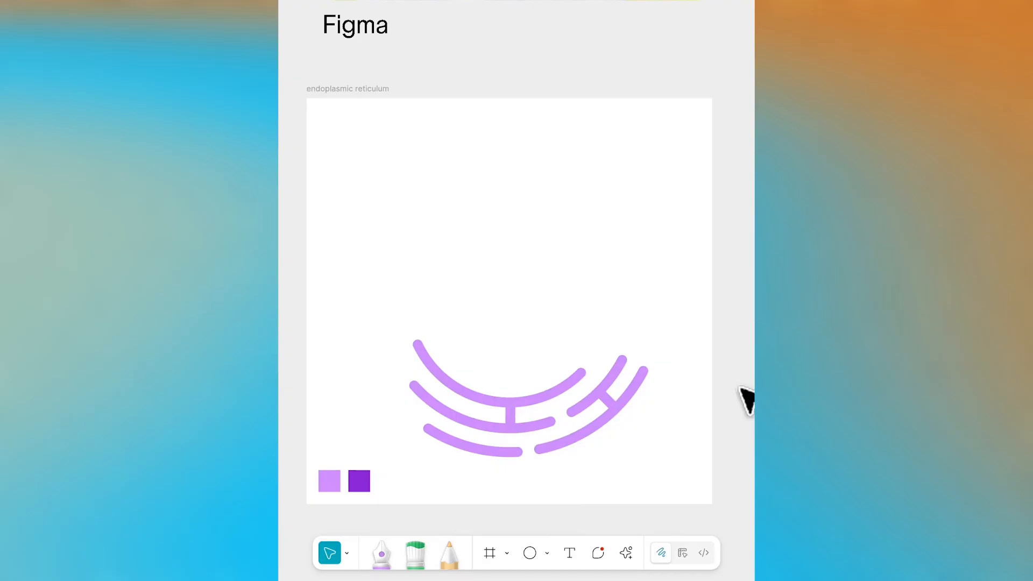
# Add a stroke to the combined shape in dark purple 8D29DA, sampled from the swatch, with weight 1.75
pyautogui.click(565, 409)
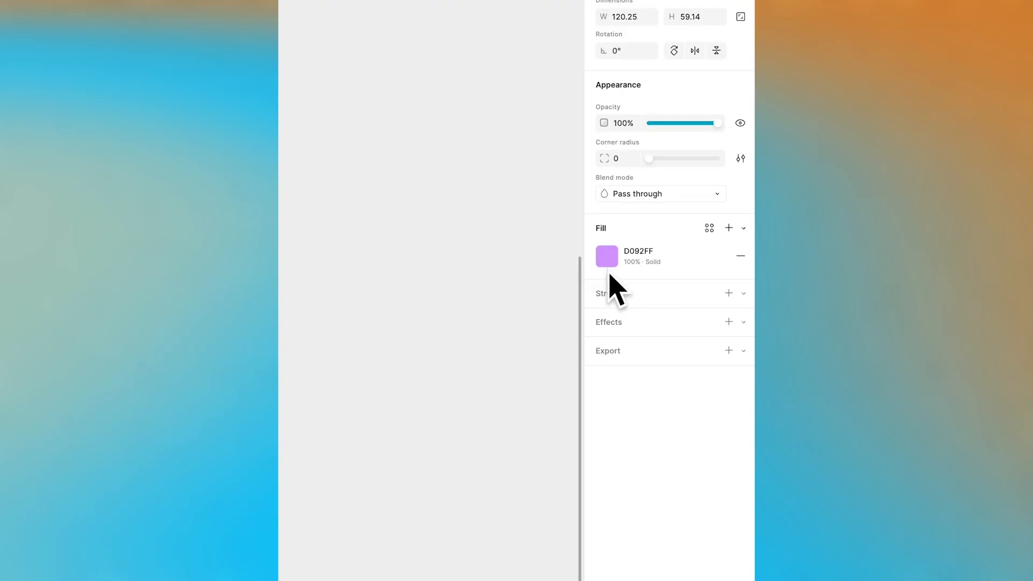
pyautogui.click(729, 293)
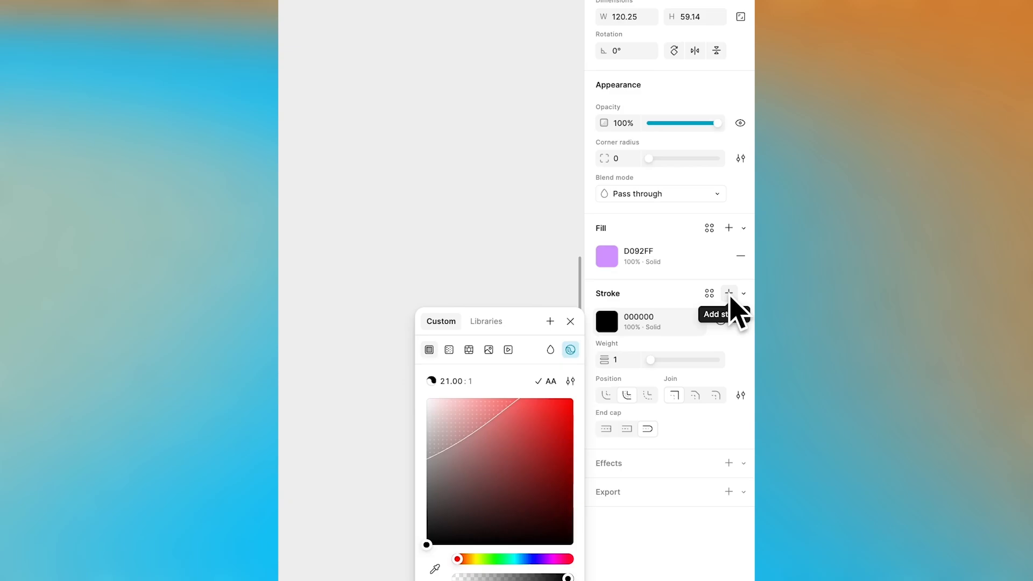
pyautogui.click(608, 323)
pyautogui.click(610, 327)
pyautogui.click(434, 569)
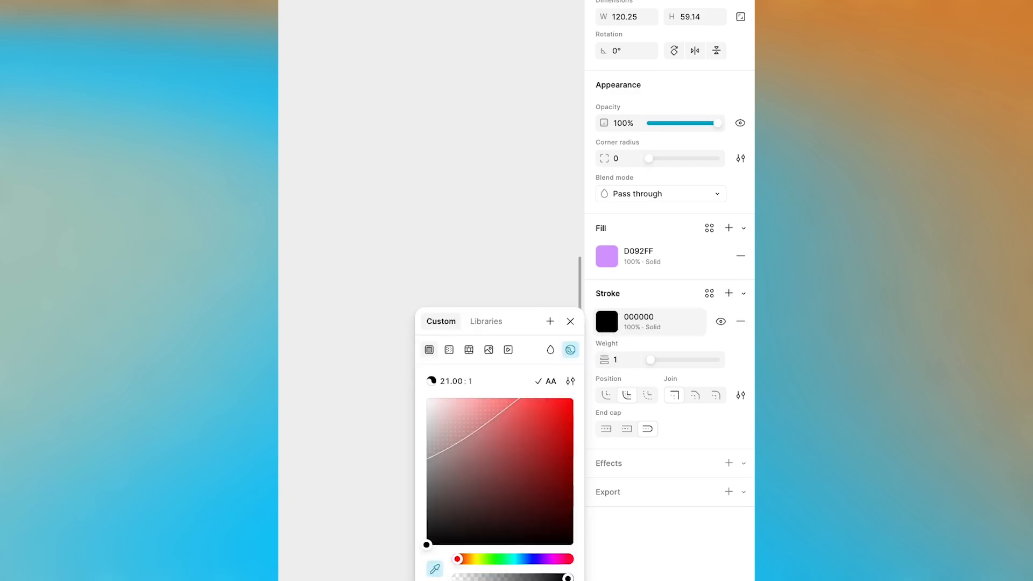
pyautogui.click(377, 579)
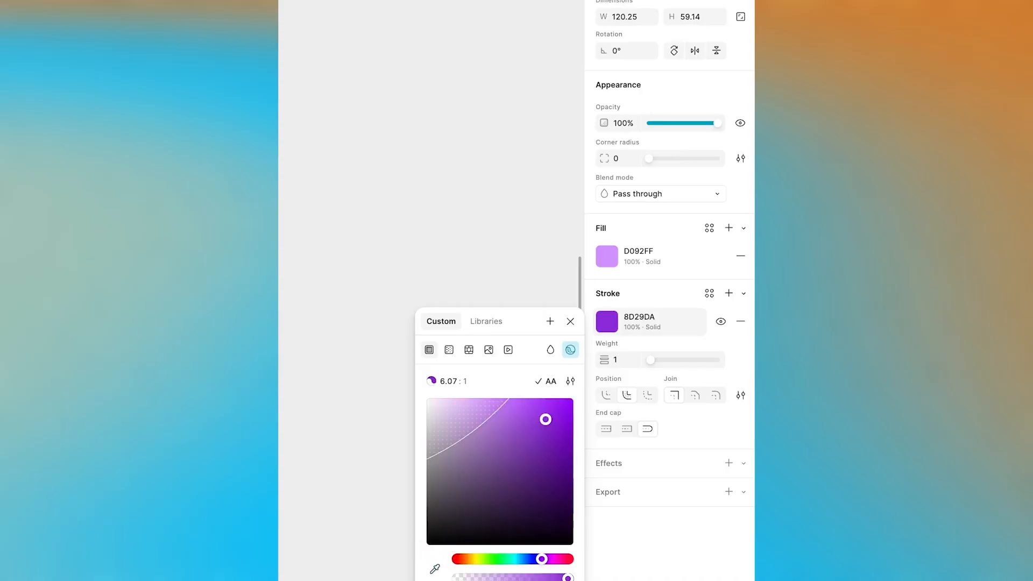
pyautogui.click(623, 362)
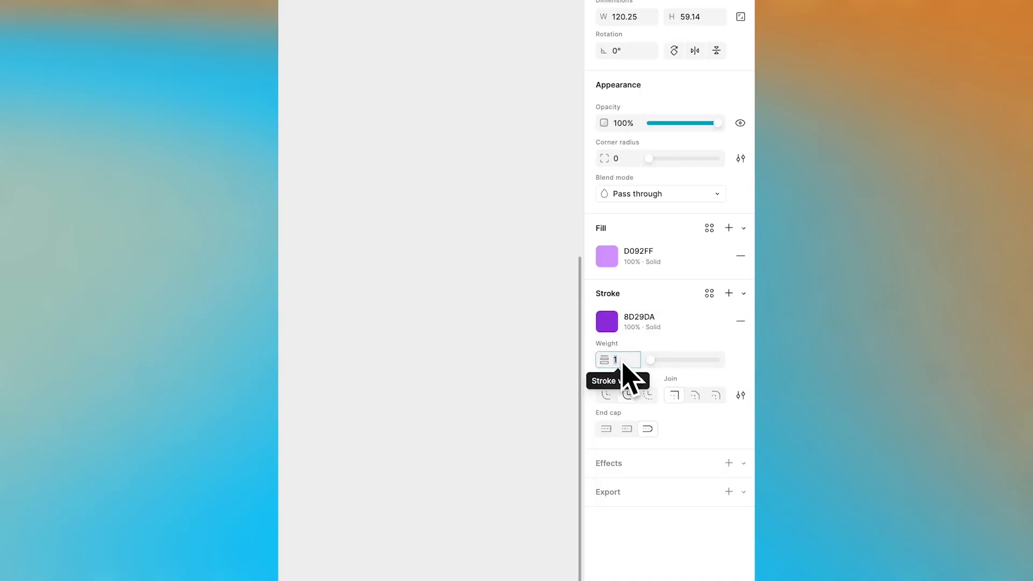
pyautogui.press('Return')
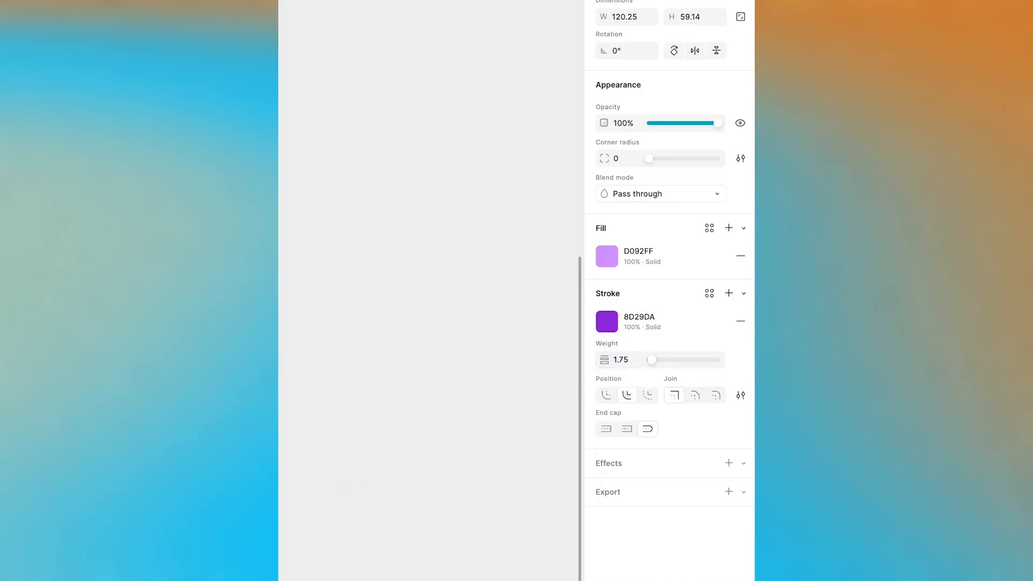
# Round the combined shape's corners with a corner radius of 57
pyautogui.click(637, 159)
pyautogui.write('57')
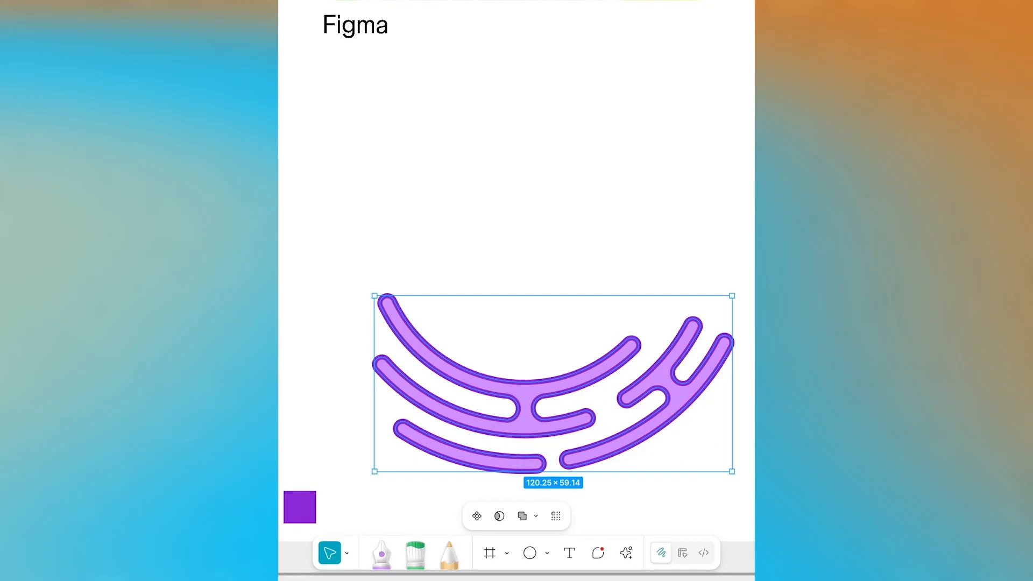
pyautogui.press('Escape')
# Add a Texture effect to the combined shape and move its settings clear of the drawing
pyautogui.click(677, 399)
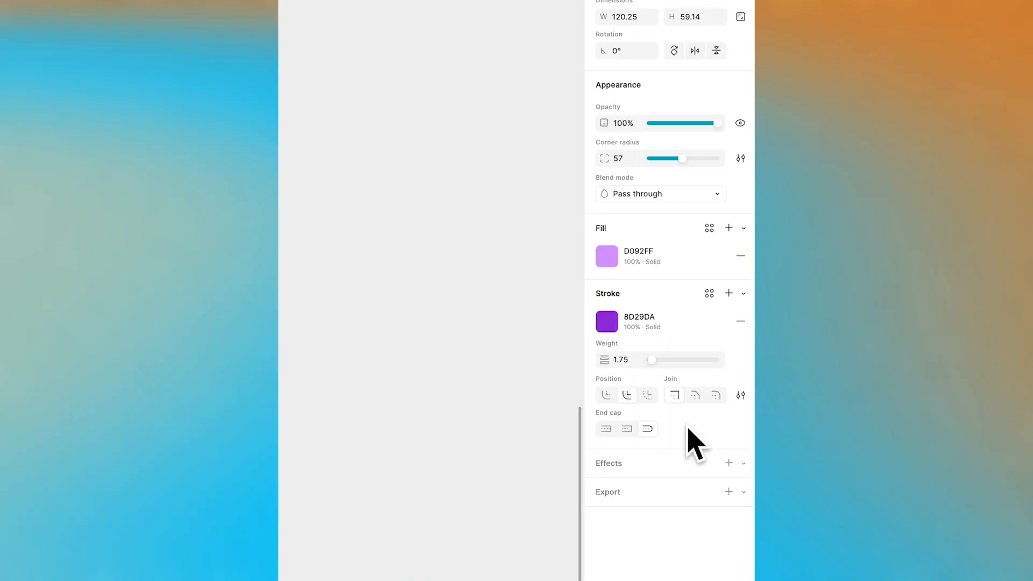
pyautogui.click(744, 463)
pyautogui.click(691, 572)
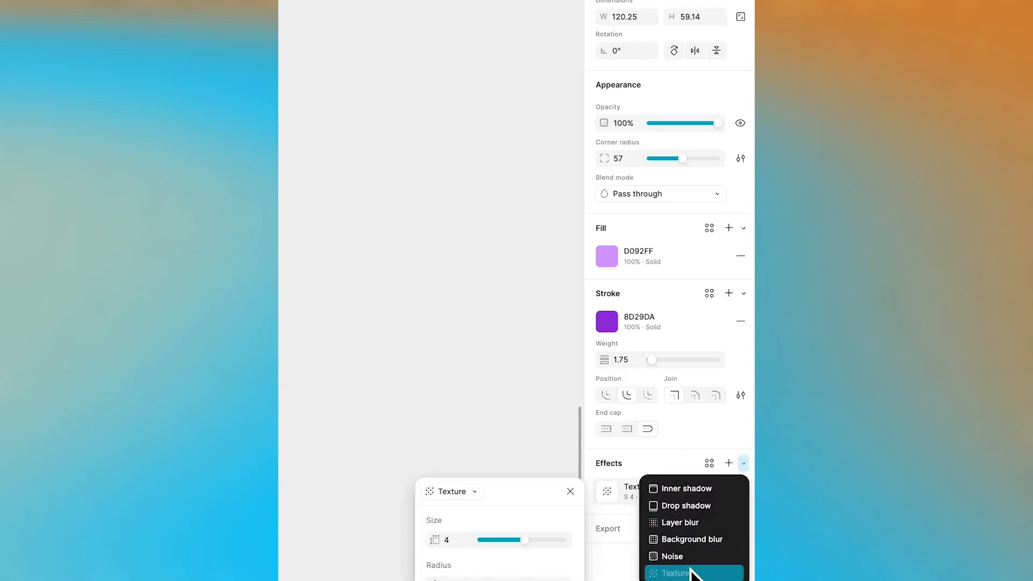
pyautogui.moveTo(537, 489); pyautogui.dragTo(221, 350)
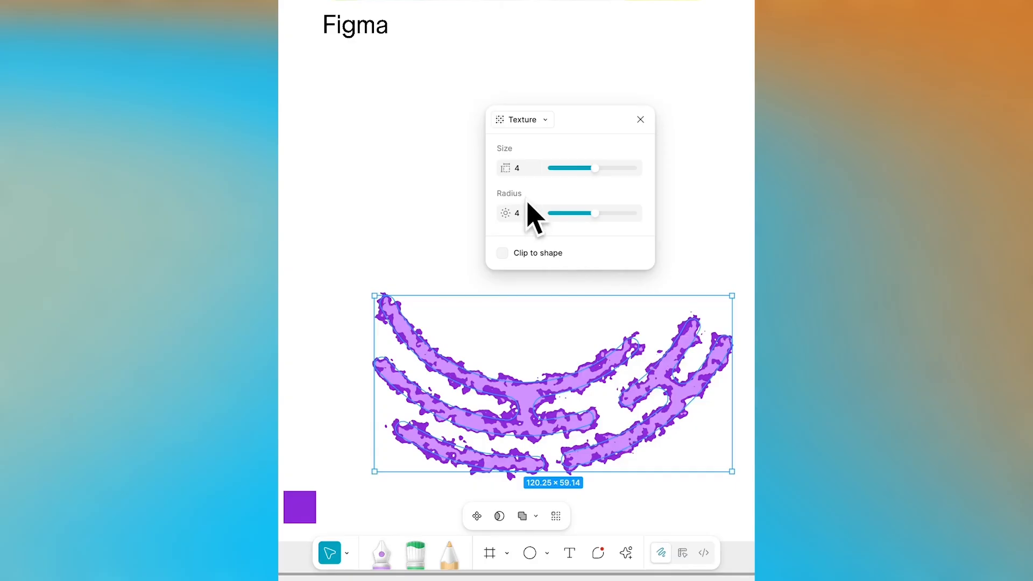
# Set the Texture effect's radius to 0.8 and increase its size to about 8.9
pyautogui.click(528, 212)
pyautogui.write('0.8')
pyautogui.press('Return')
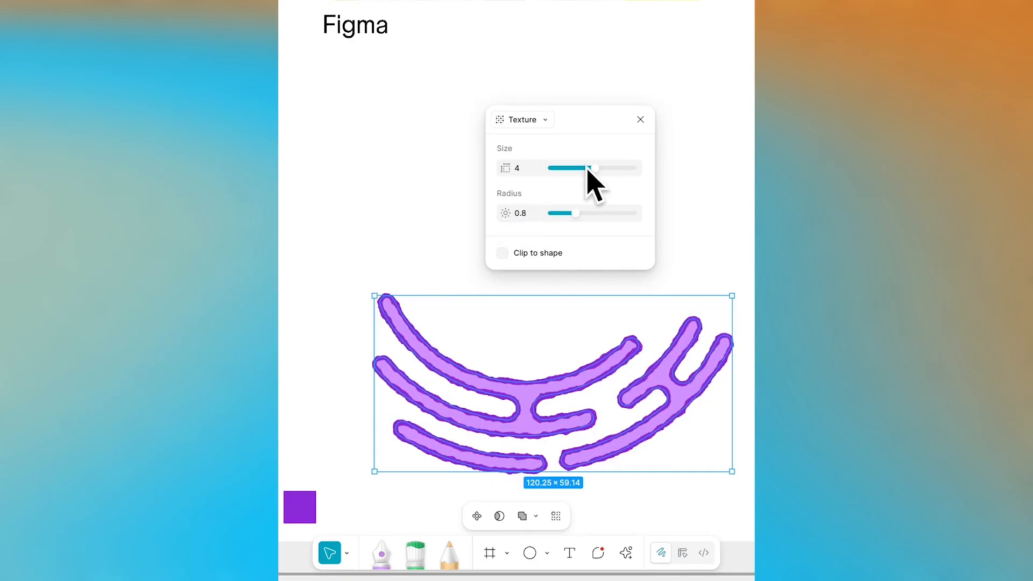
pyautogui.moveTo(595, 169); pyautogui.dragTo(606, 169)
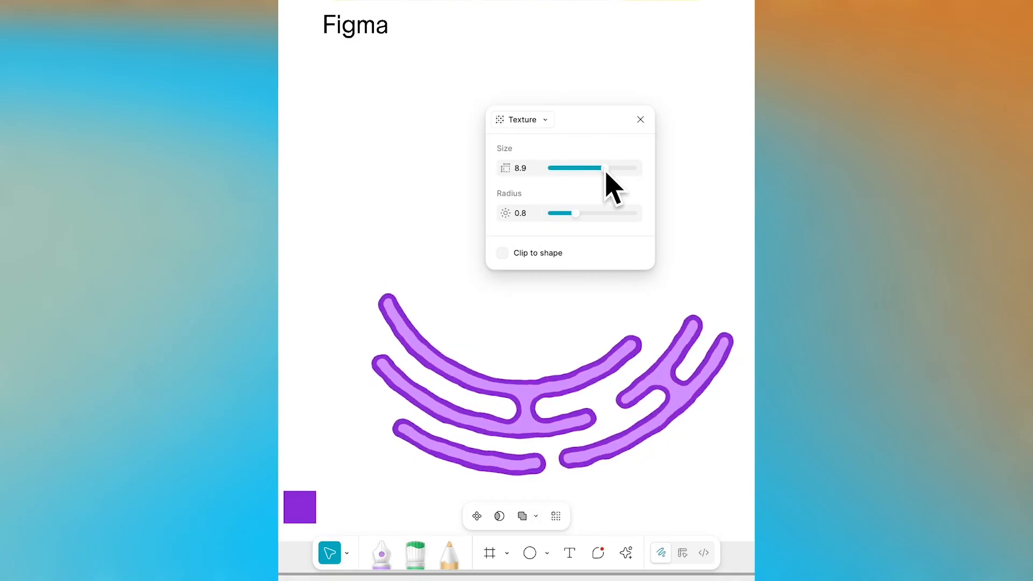
pyautogui.click(533, 169)
# Shorten the topmost arc inside the combined shape from its left end
pyautogui.click(608, 360)
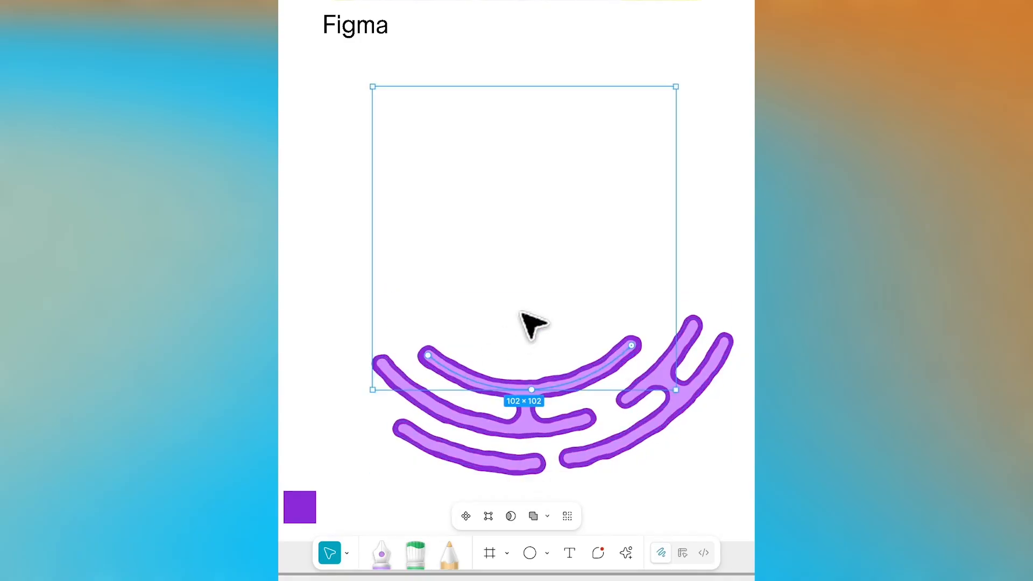
# Adjust both ends of the topmost arc, shortening its right end, and nudge the lower end of the vertical connector beneath it
pyautogui.moveTo(429, 355); pyautogui.dragTo(449, 368)
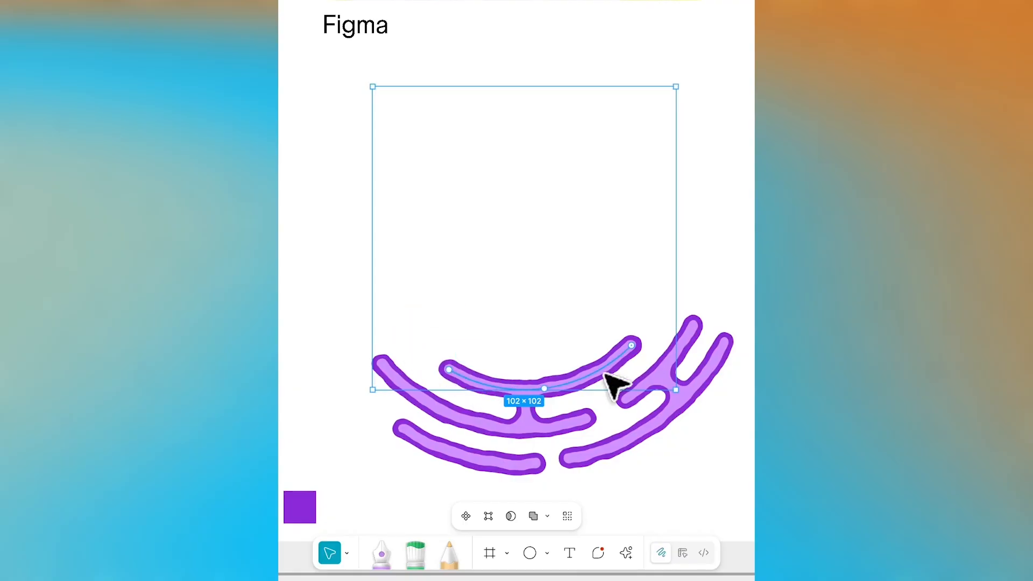
pyautogui.moveTo(629, 348); pyautogui.dragTo(616, 359)
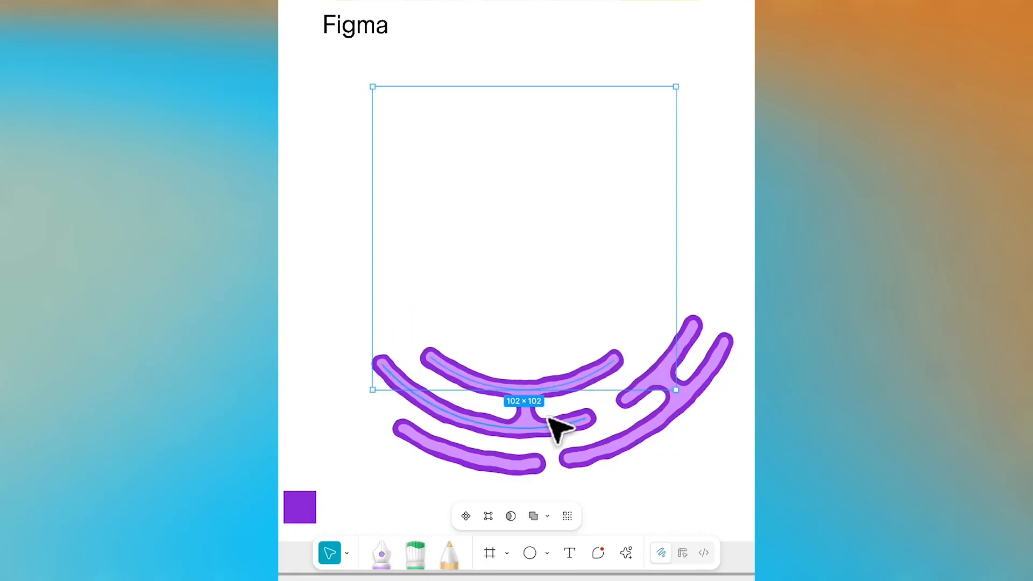
pyautogui.doubleClick(534, 414)
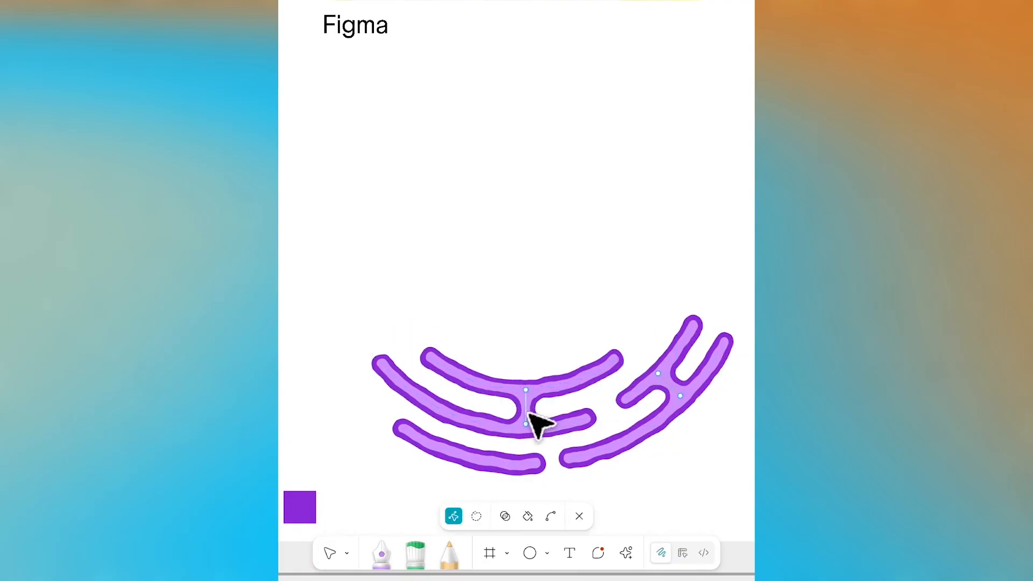
pyautogui.moveTo(527, 424)
pyautogui.mouseDown()
pyautogui.moveTo(505, 423)
pyautogui.moveTo(528, 422)
pyautogui.mouseUp()
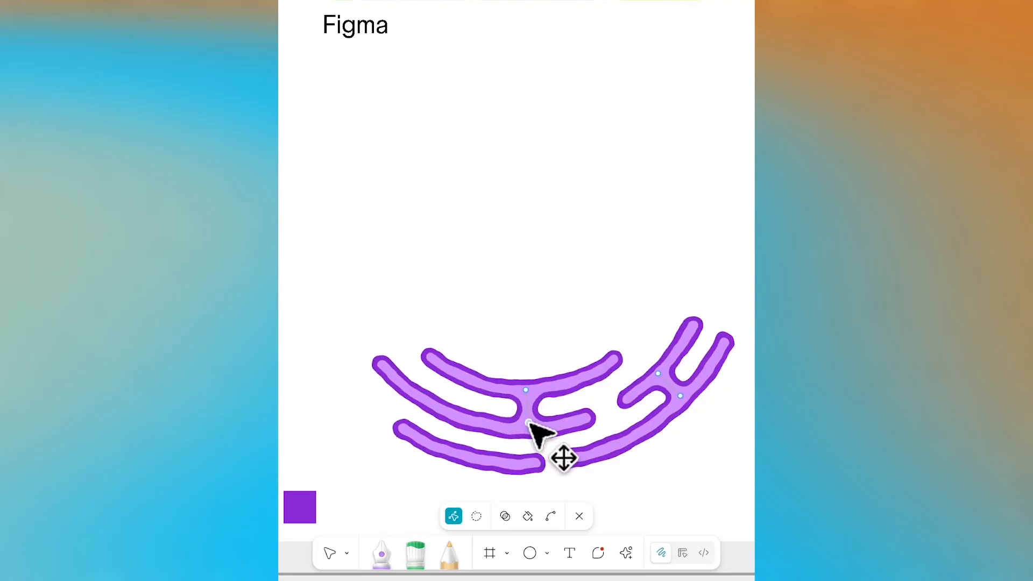
pyautogui.press('Escape')
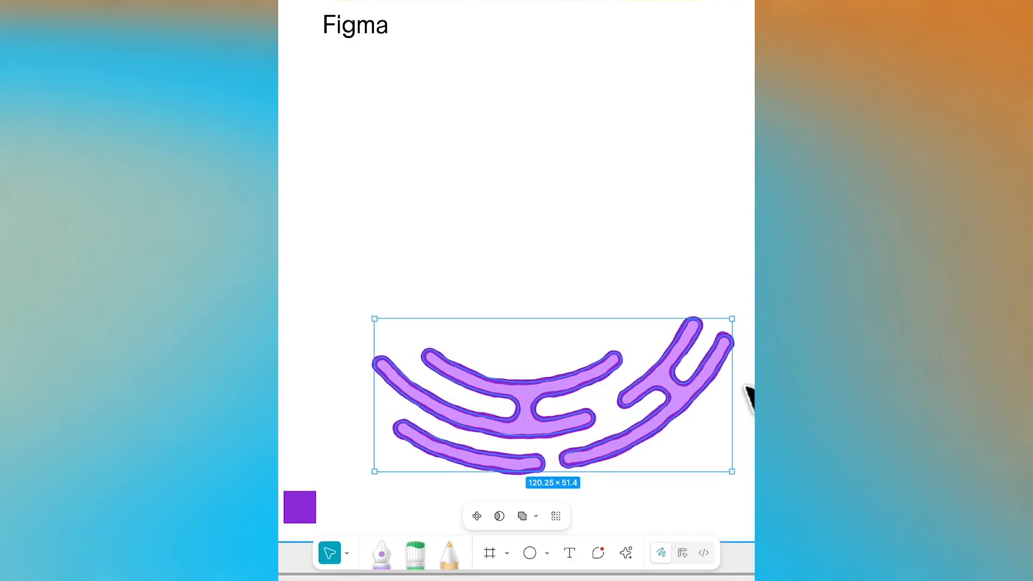
# Duplicate the combined shape, rotate the copy by half a turn and place it above the original, leaving an open centre between them
pyautogui.moveTo(734, 307); pyautogui.dragTo(347, 458)
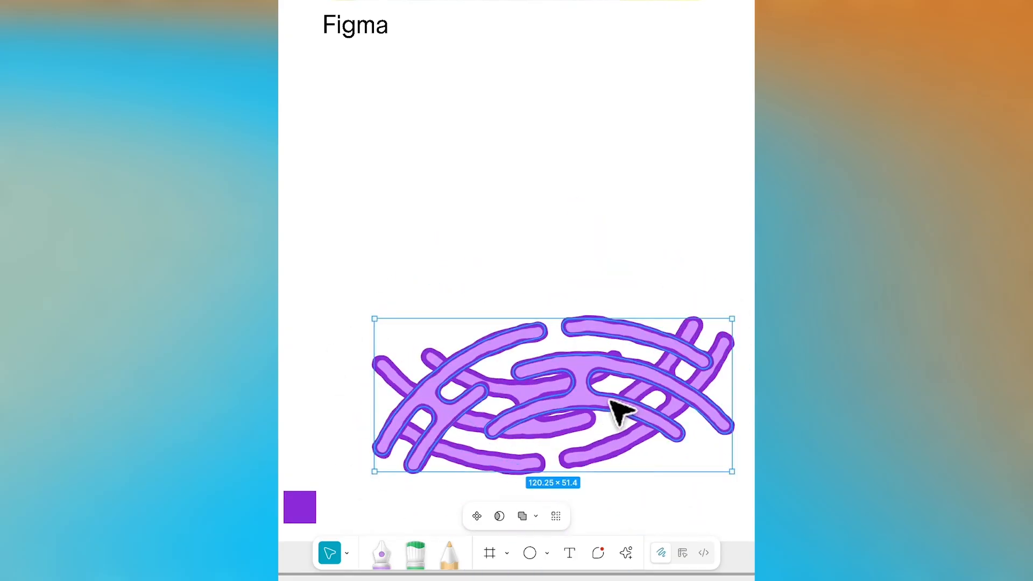
pyautogui.moveTo(612, 401); pyautogui.dragTo(569, 119)
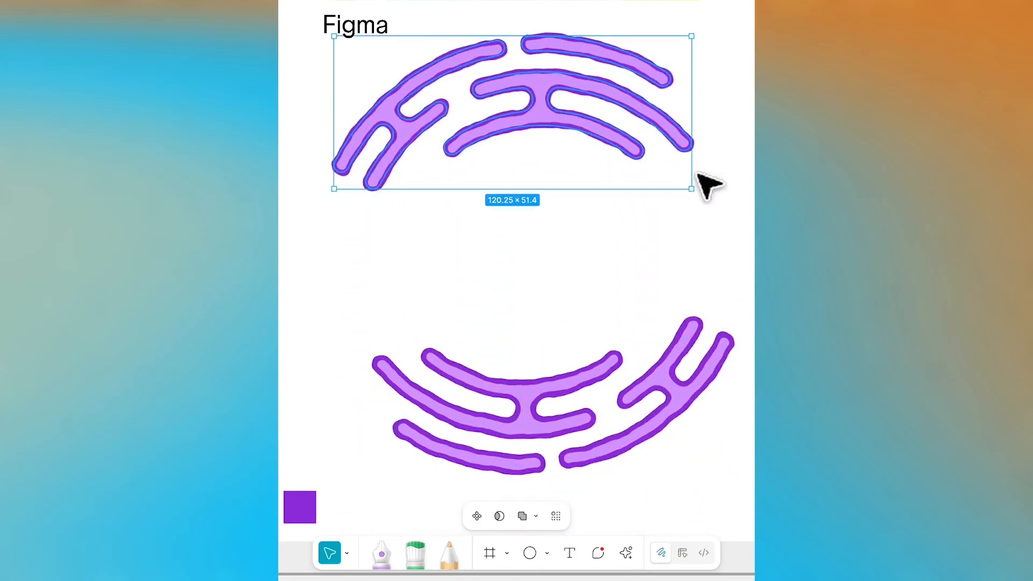
pyautogui.scroll(-3, 517, 291)
pyautogui.hscroll(1, 517, 291)
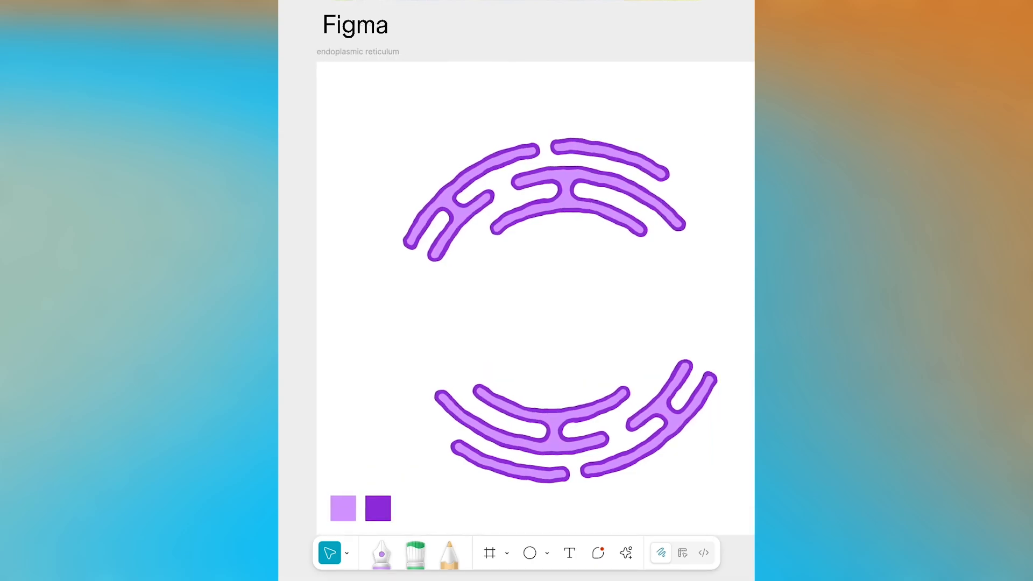